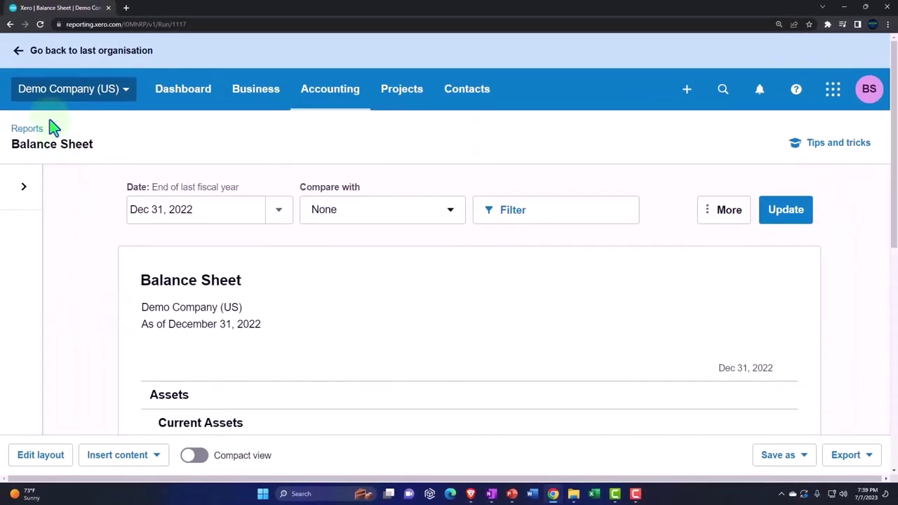
# Return from the Demo Company balance sheet to Get Great Guitars and open its organisation menu
pyautogui.click(21, 61)
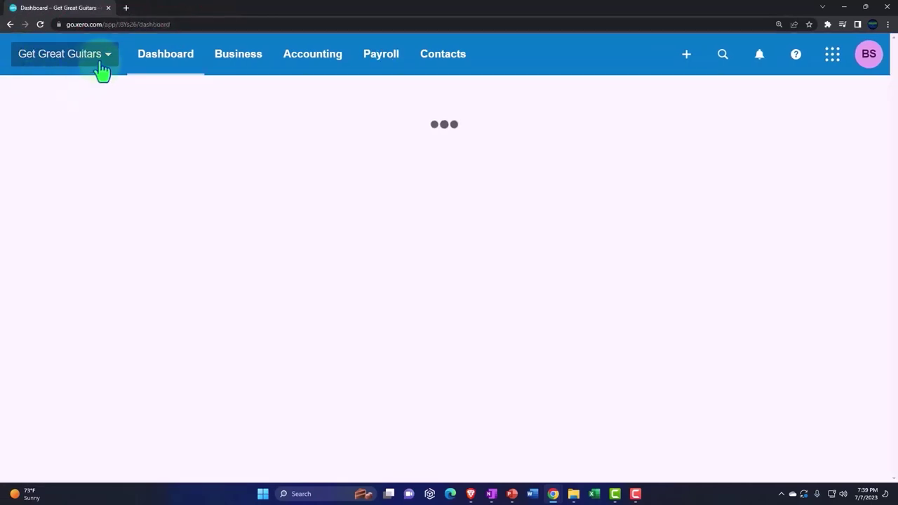
pyautogui.click(101, 65)
pyautogui.scroll(-5, 92, 311)
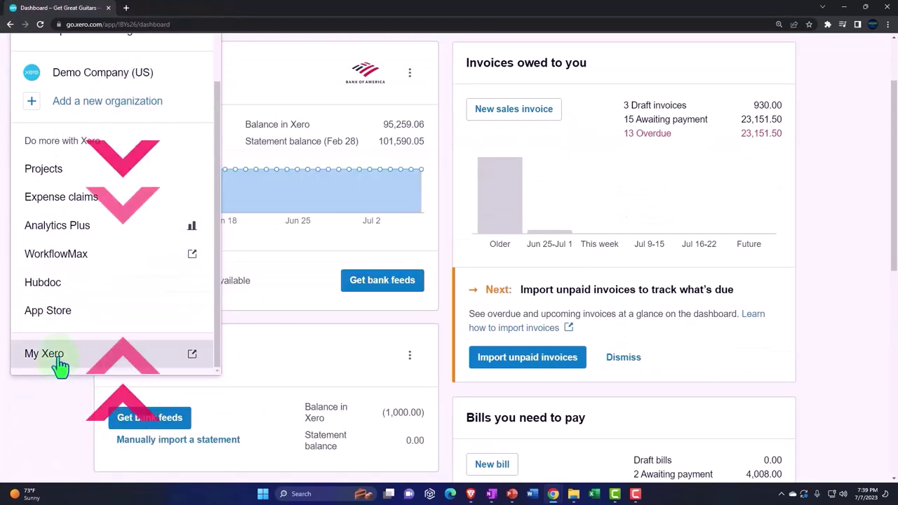
# Open My Xero in a new tab, close the Get Great Guitars dashboard, and review the organisations list
pyautogui.click(60, 367)
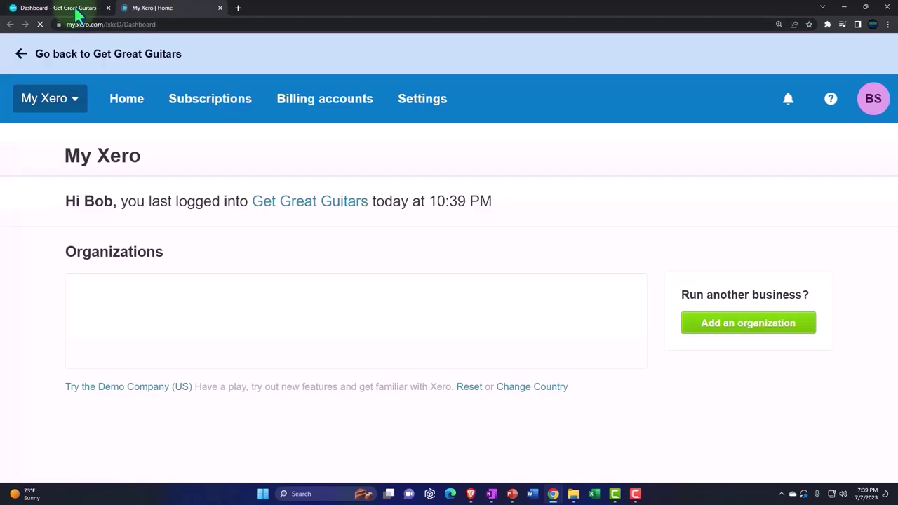
pyautogui.click(79, 9)
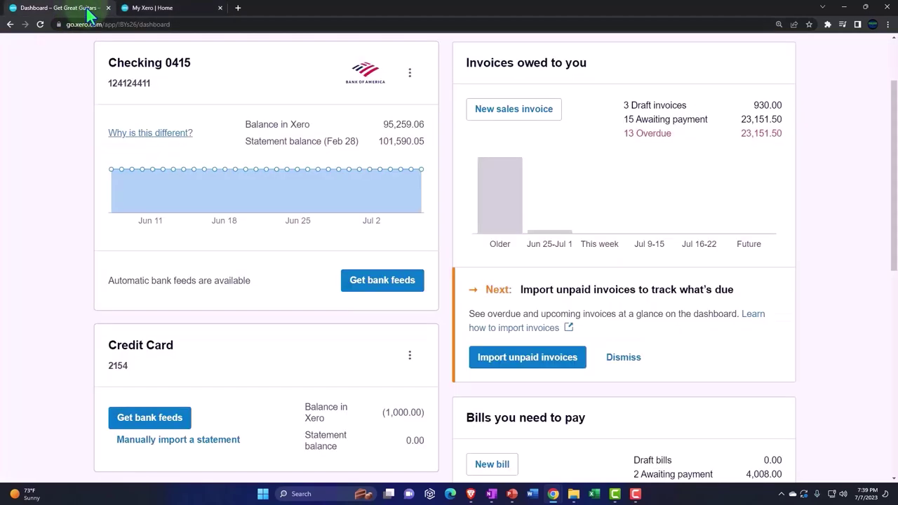
pyautogui.click(108, 7)
pyautogui.scroll(-1, 92, 270)
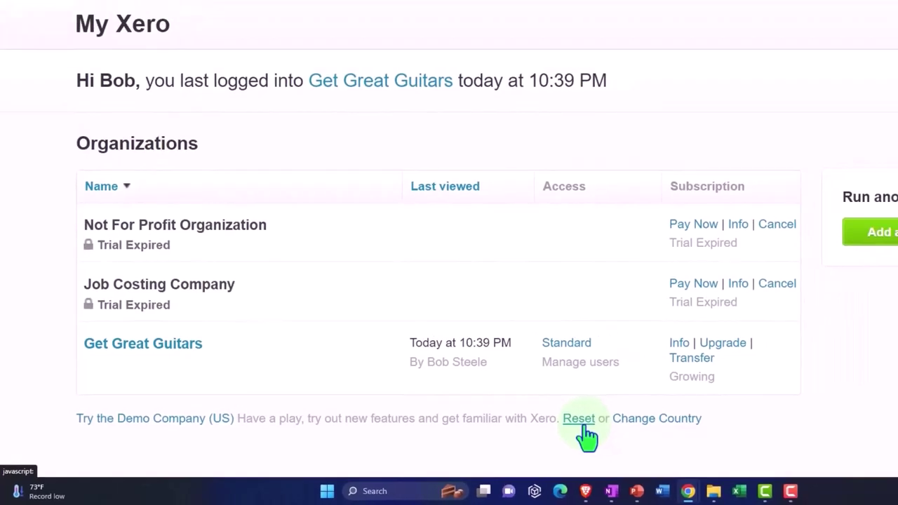
pyautogui.click(502, 436)
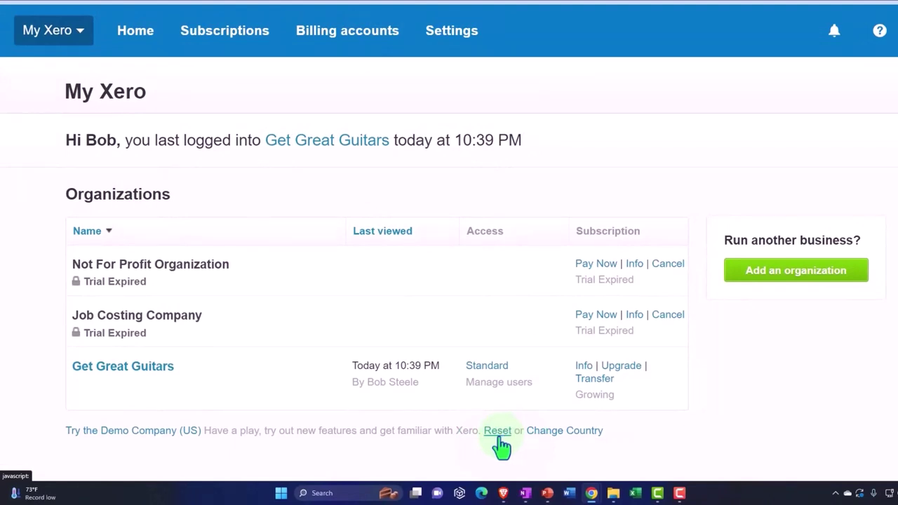
pyautogui.click(554, 434)
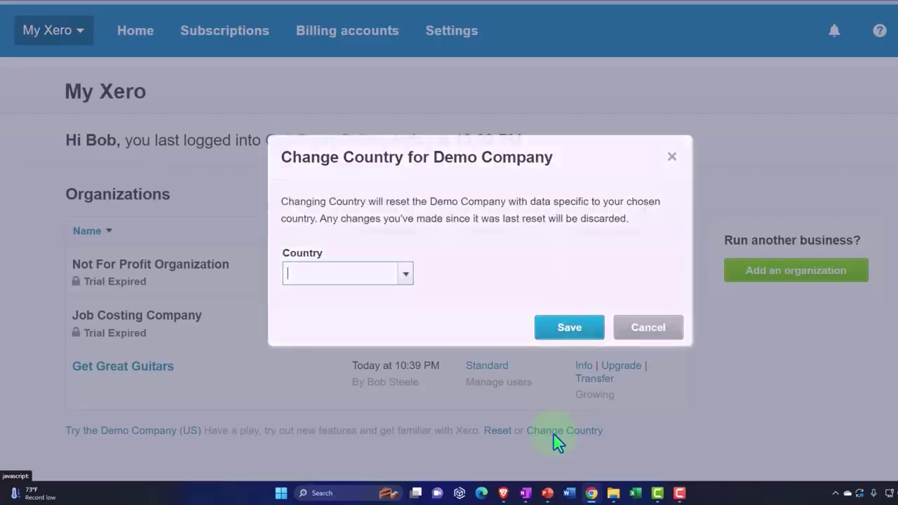
pyautogui.rightClick(400, 247)
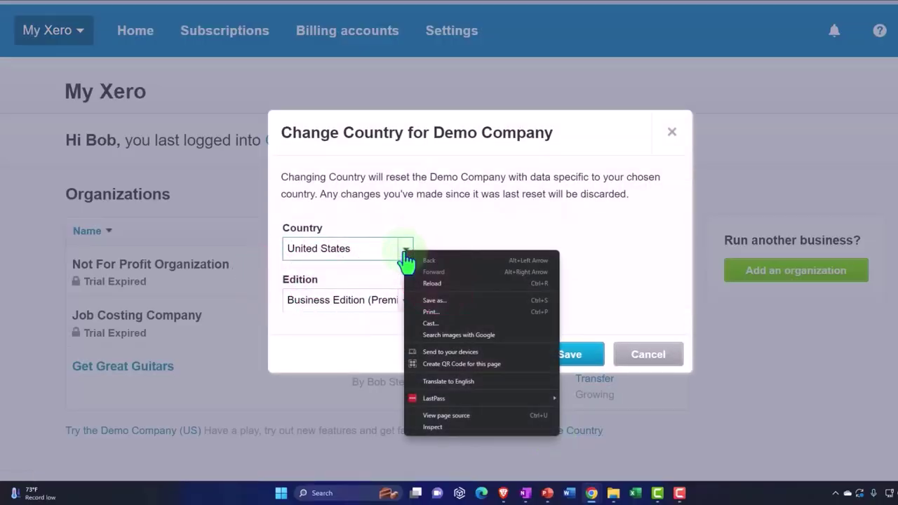
pyautogui.click(379, 230)
pyautogui.click(405, 249)
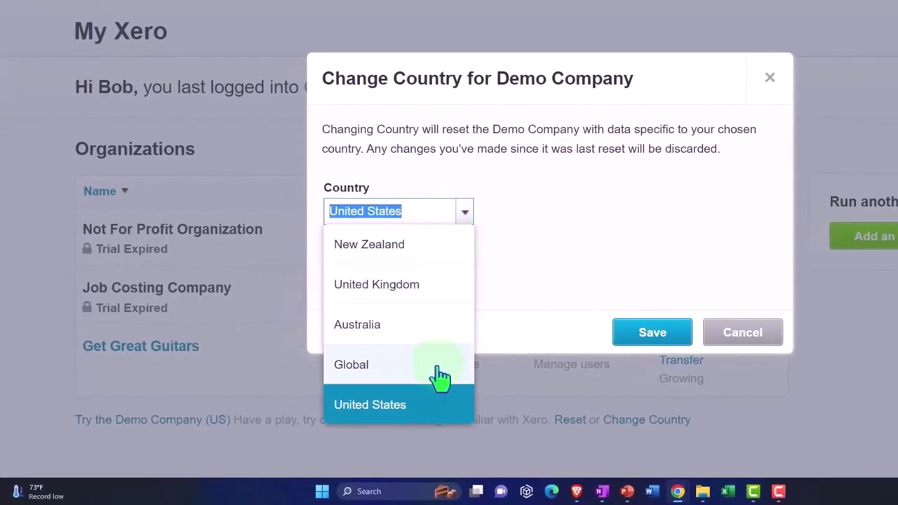
pyautogui.click(551, 257)
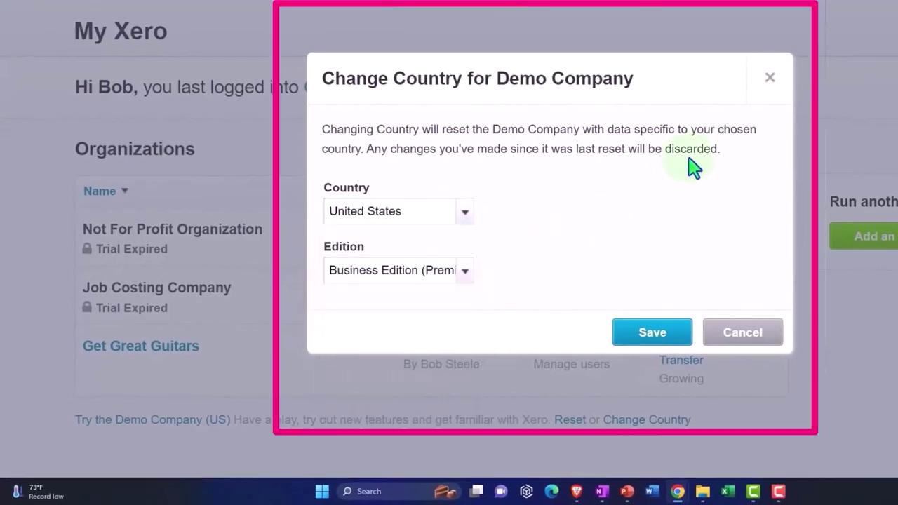
pyautogui.click(467, 272)
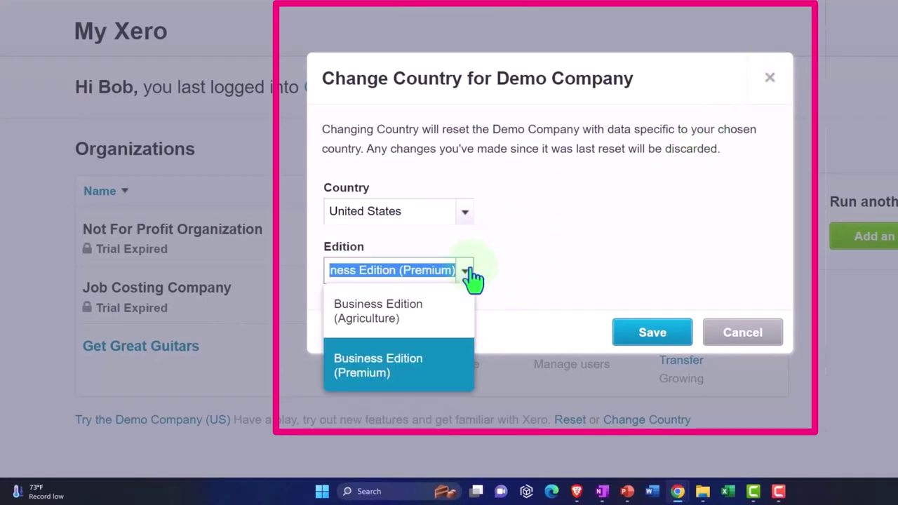
pyautogui.click(561, 266)
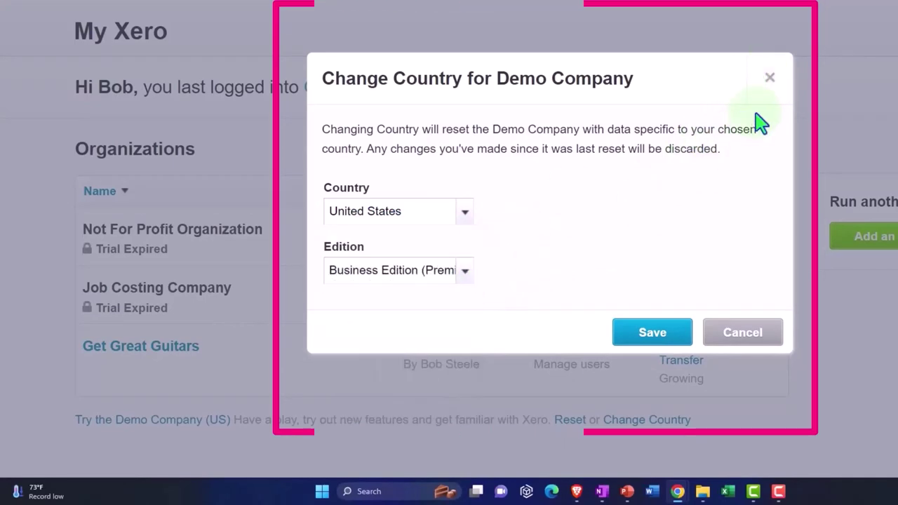
pyautogui.click(775, 80)
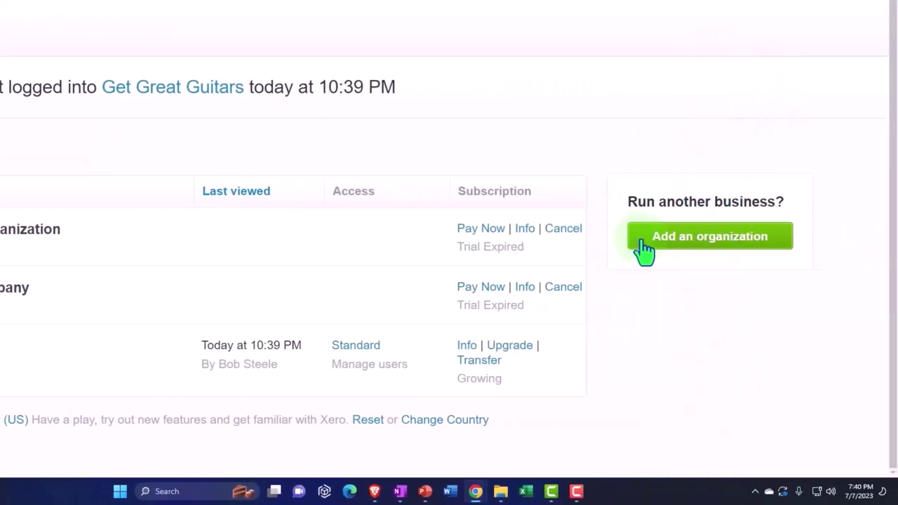
# Add an organisation named 'Bank Feed File' in the Other Store-Based Retailing n.e.c. industry
pyautogui.click(643, 247)
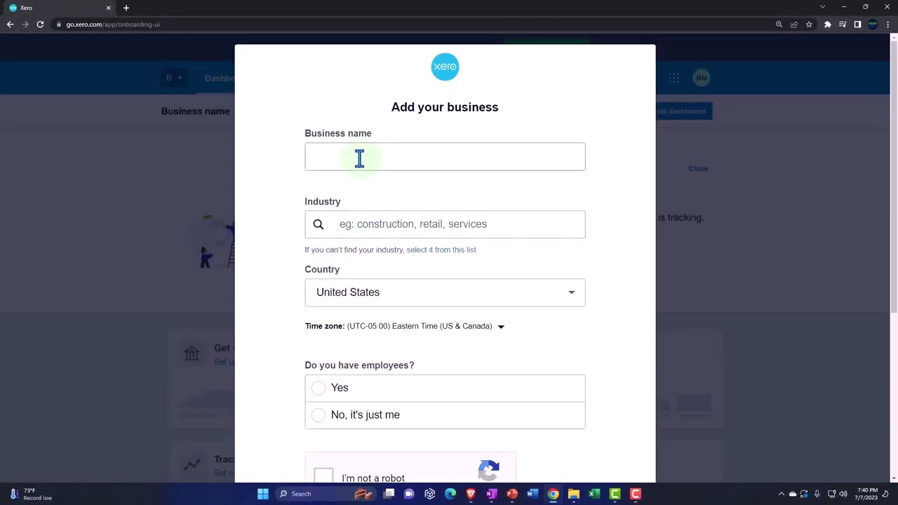
pyautogui.click(358, 156)
pyautogui.click(350, 126)
pyautogui.write('Bank Feed File')
pyautogui.press('Tab')
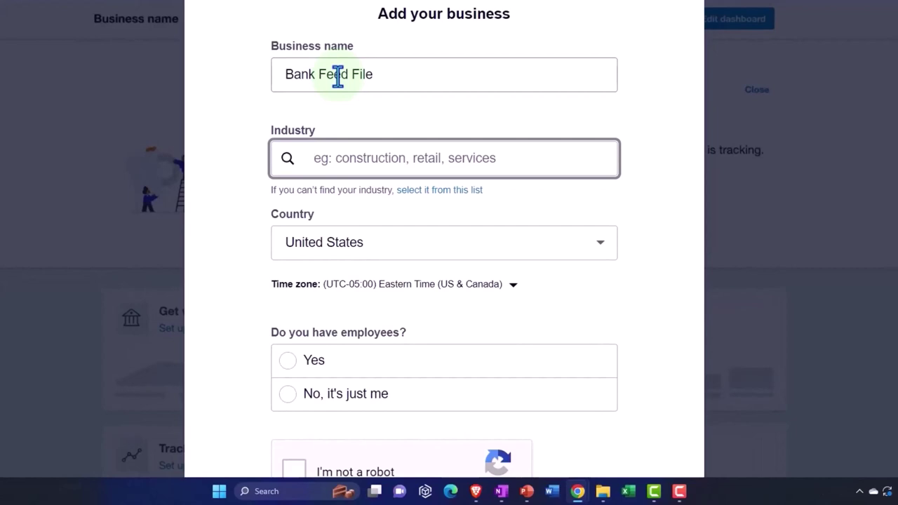
pyautogui.write('Other Store-Based Retailing n.e.c.')
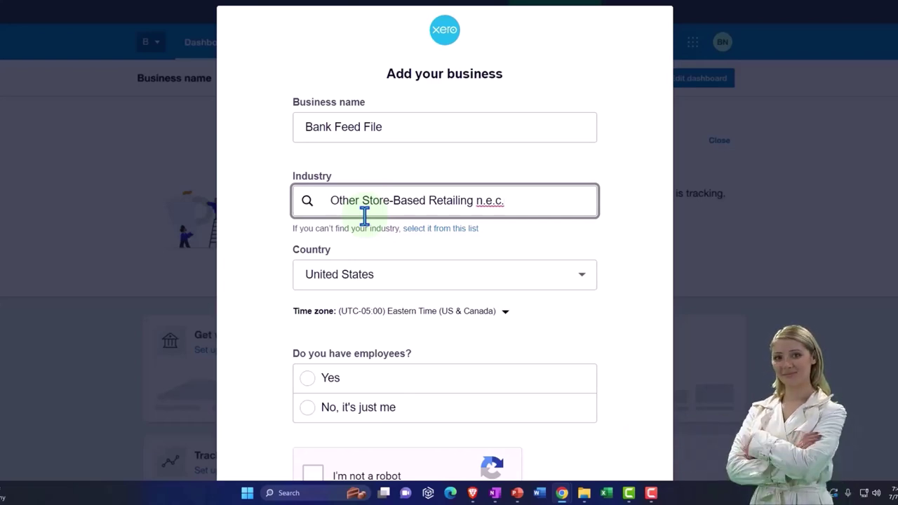
# Keep United States as the business's country and state it has no employees
pyautogui.scroll(-2, 364, 216)
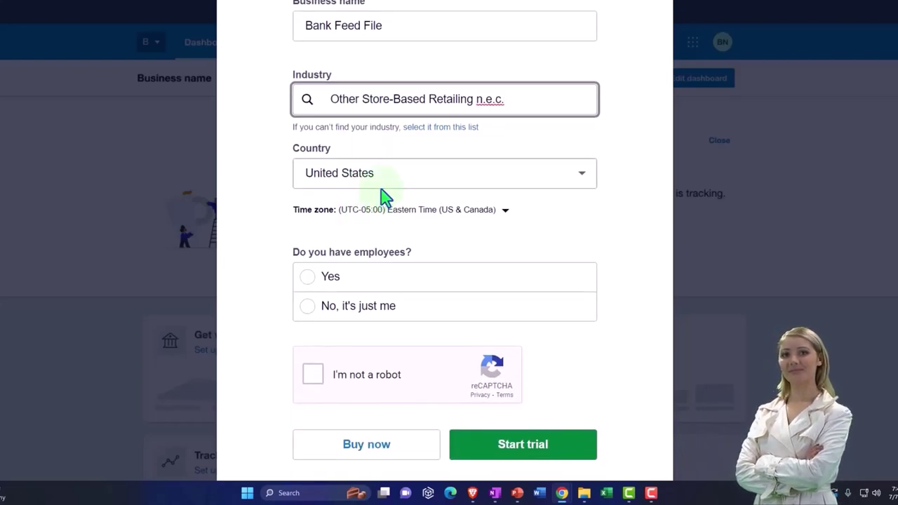
pyautogui.click(581, 177)
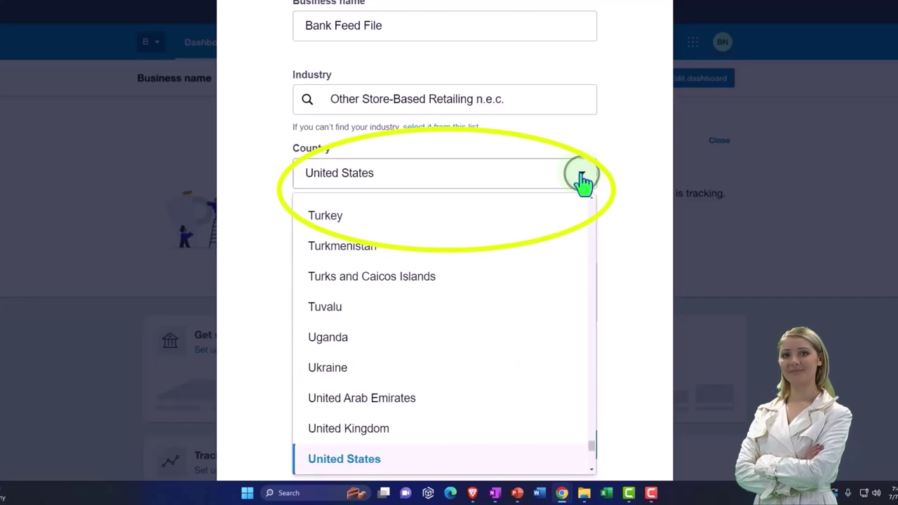
pyautogui.click(582, 181)
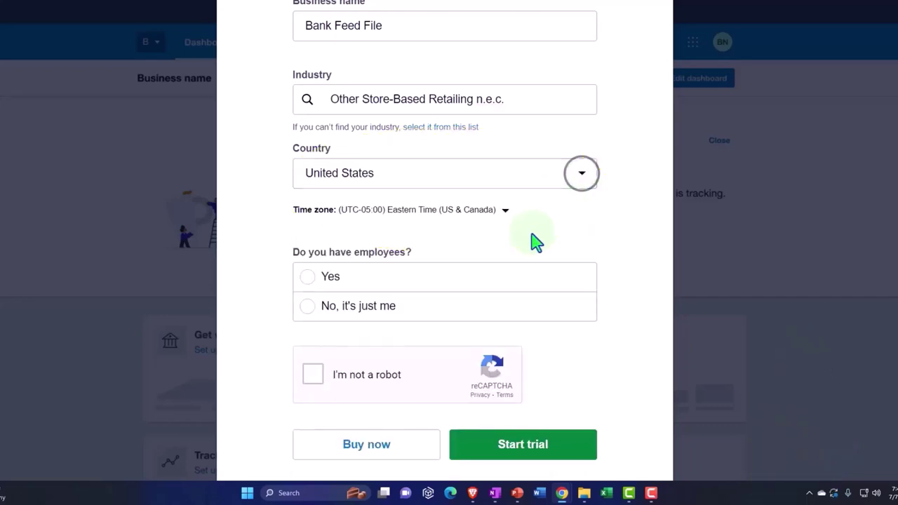
pyautogui.scroll(-1, 533, 241)
pyautogui.click(307, 255)
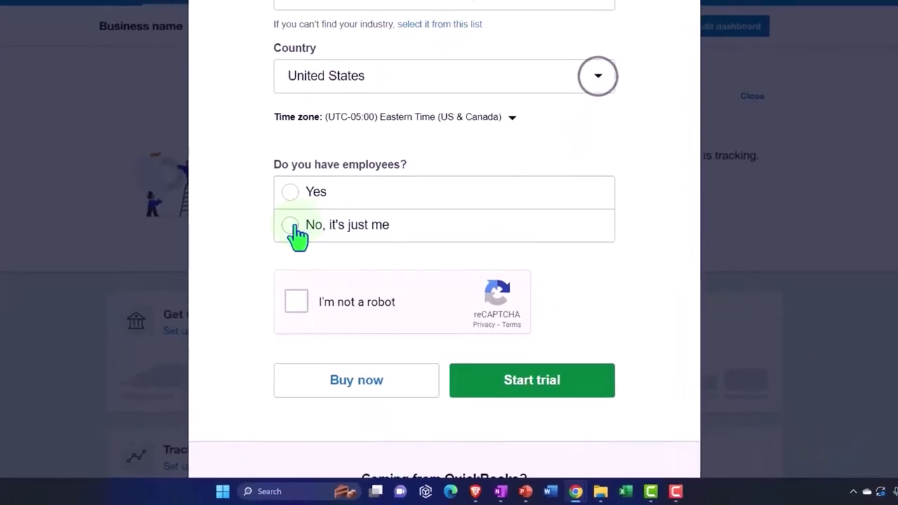
pyautogui.click(281, 213)
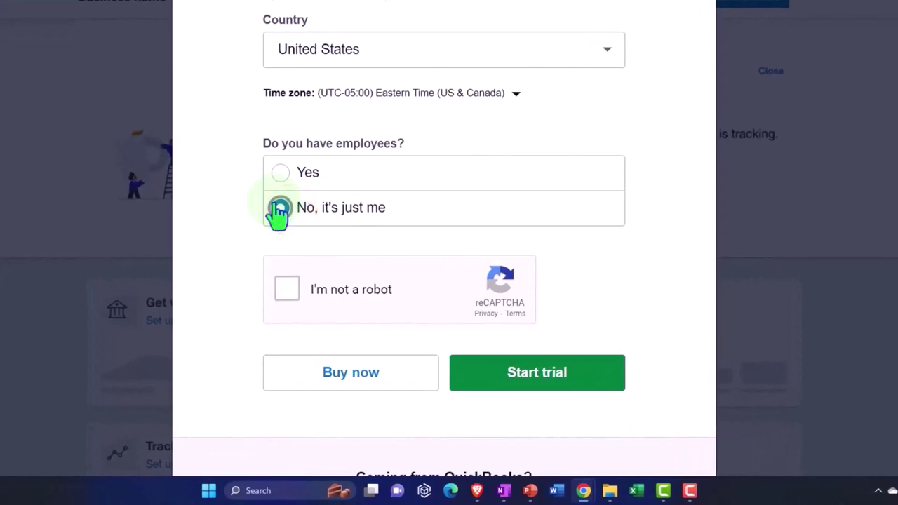
# Pass the 'I'm not a robot' check and start the Bank Feed File free trial
pyautogui.scroll(-1, 236, 246)
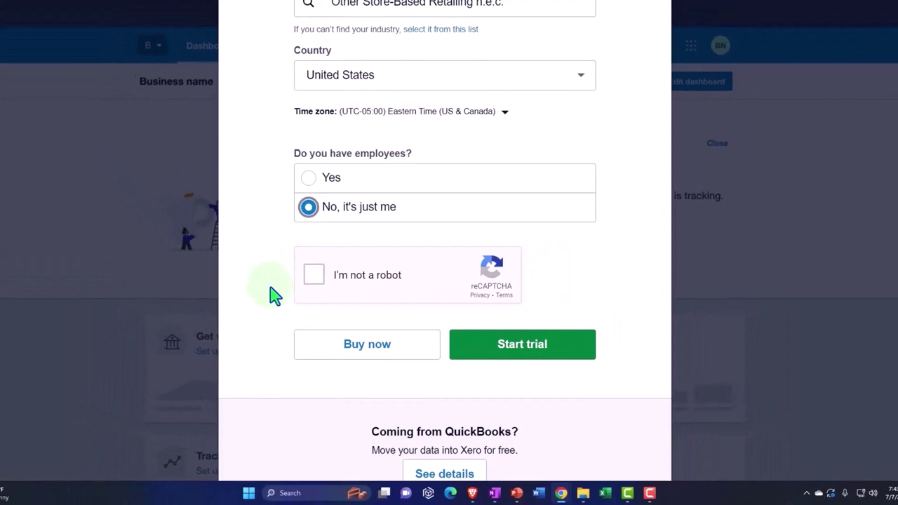
pyautogui.click(307, 283)
pyautogui.scroll(-1, 302, 301)
pyautogui.click(520, 298)
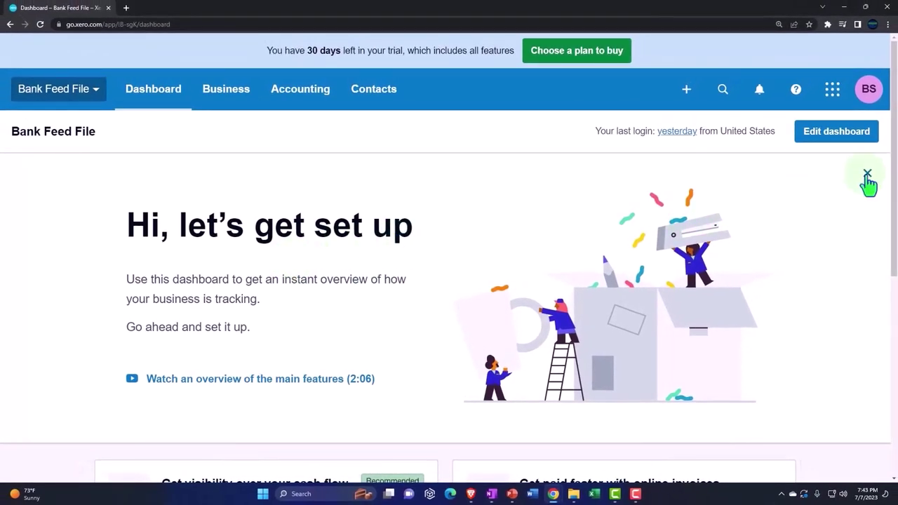
# Dismiss the 'Hi, let's get set up' banner, zoom the page to 125%, and show the Accounting options
pyautogui.click(867, 174)
pyautogui.hotkey('ctrl', '+')
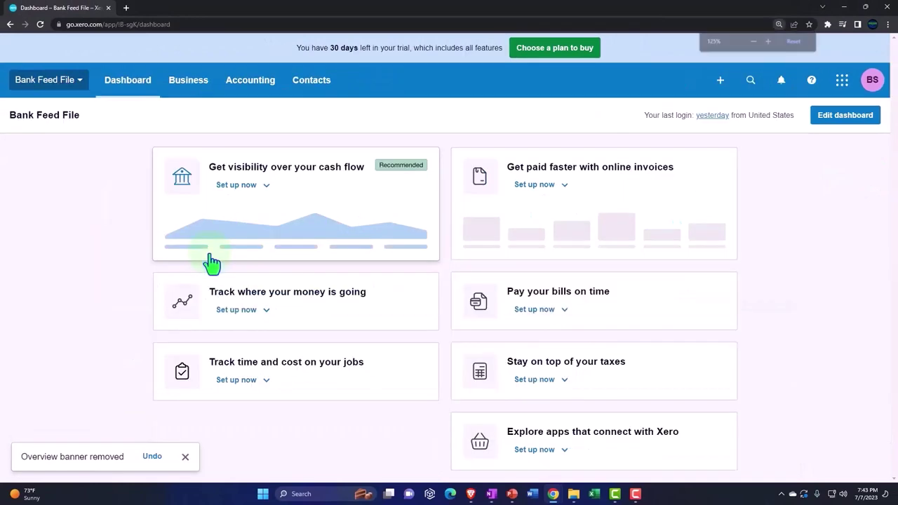
pyautogui.click(250, 81)
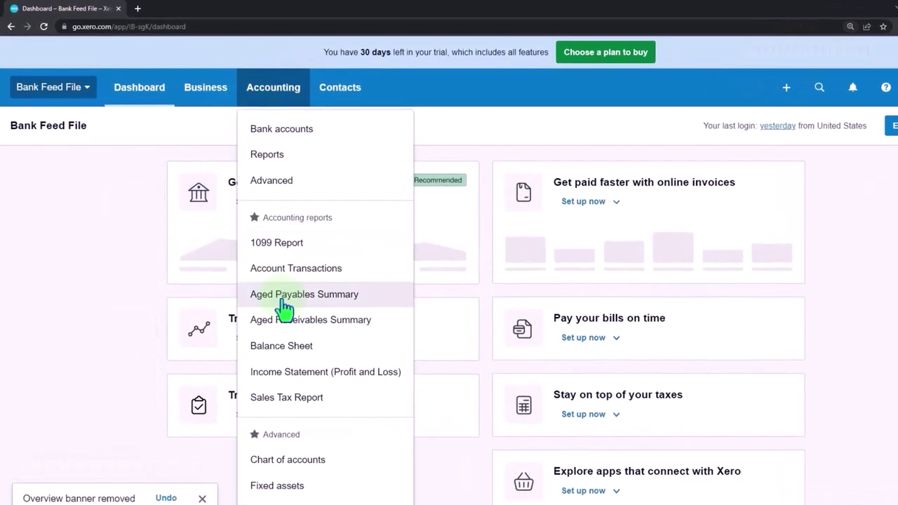
pyautogui.click(260, 279)
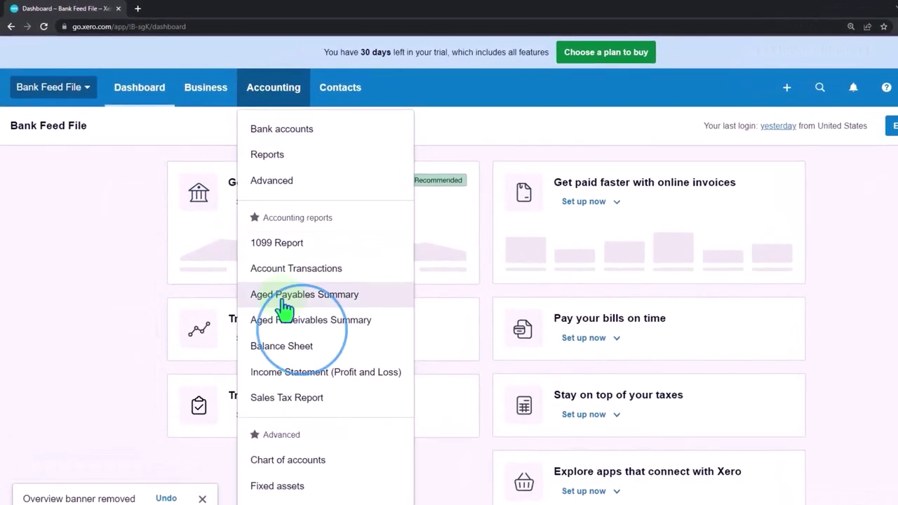
# Browse the retail default accounts in Chart of accounts, returning to 1200 Accounts Receivable at the top
pyautogui.click(308, 462)
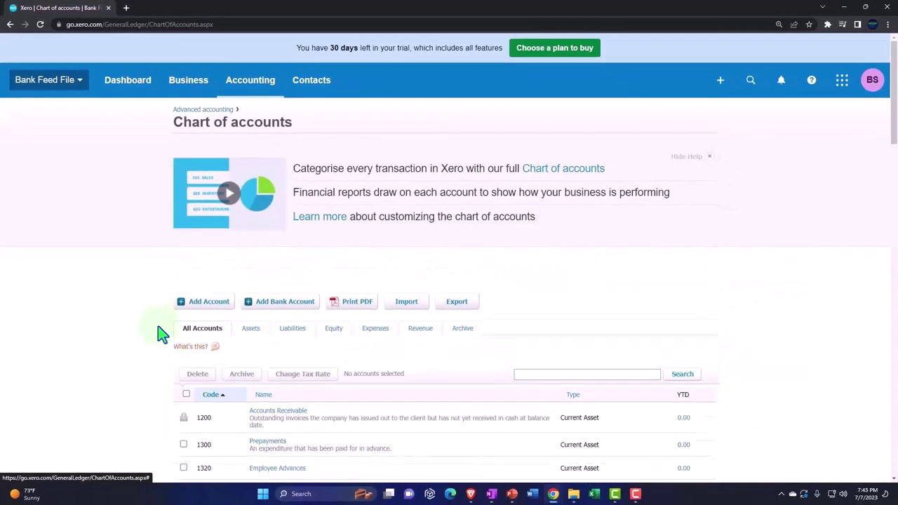
pyautogui.scroll(-7, 160, 334)
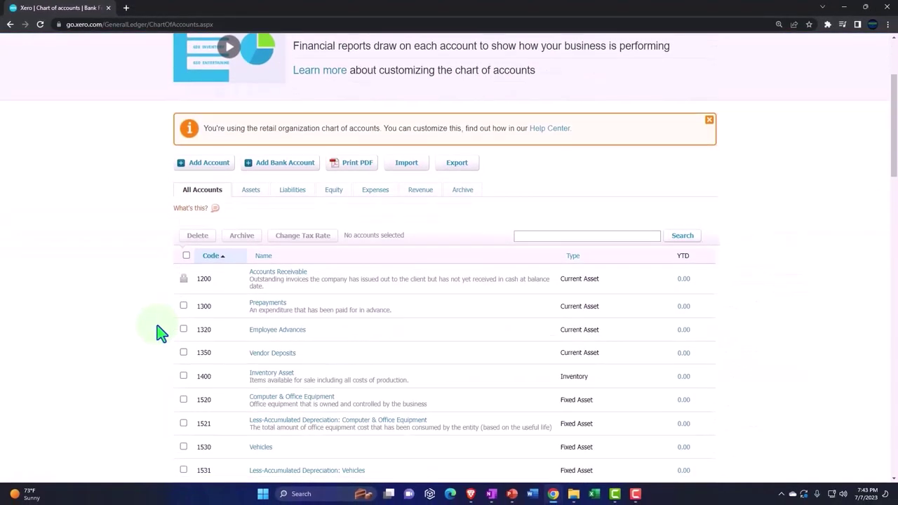
pyautogui.scroll(-9, 160, 334)
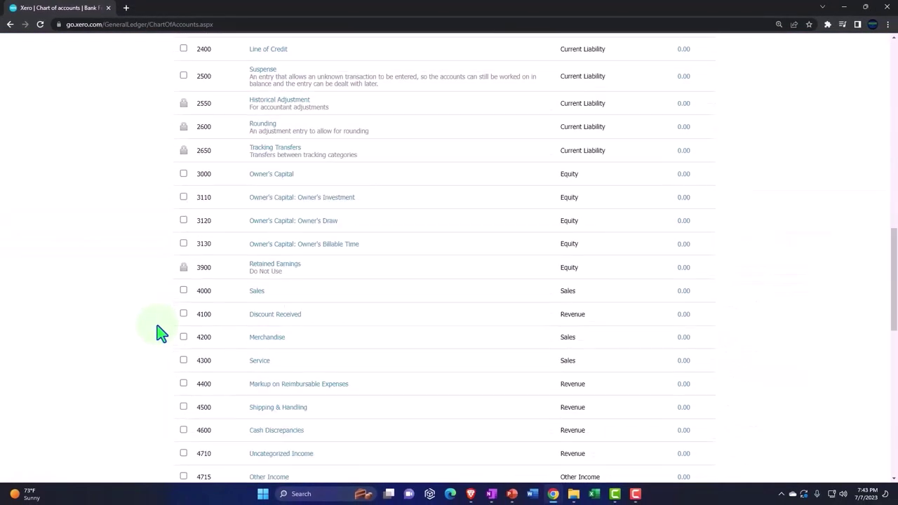
pyautogui.scroll(-5, 159, 334)
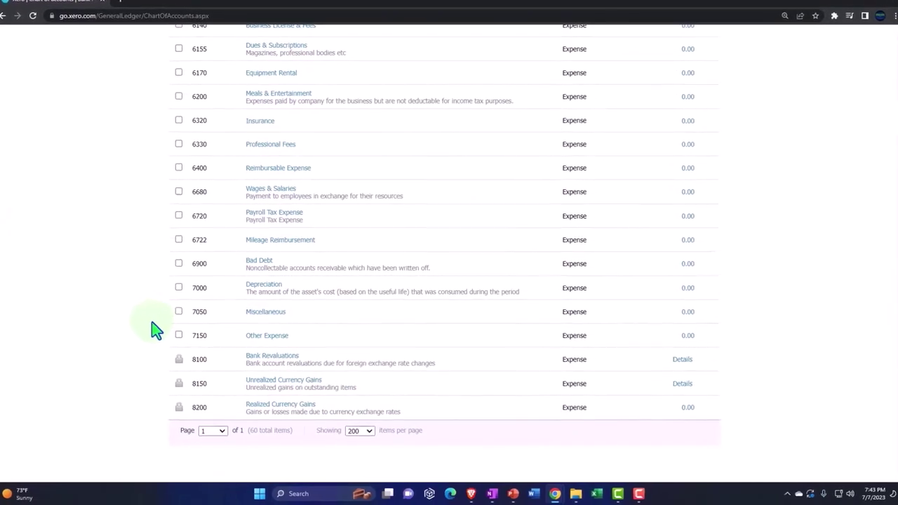
pyautogui.keyDown('ctrl'); pyautogui.scroll(4, 154, 331); pyautogui.keyUp('ctrl')
pyautogui.scroll(12, 137, 335)
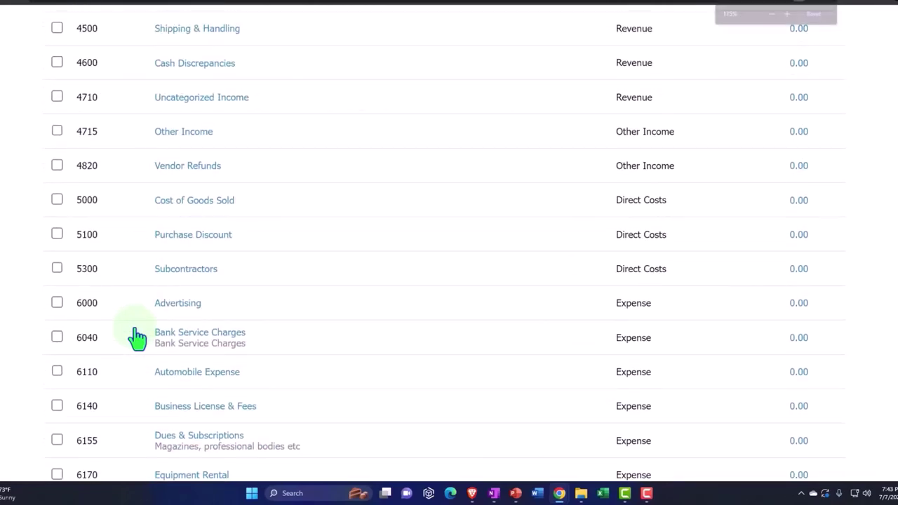
pyautogui.scroll(15, 137, 338)
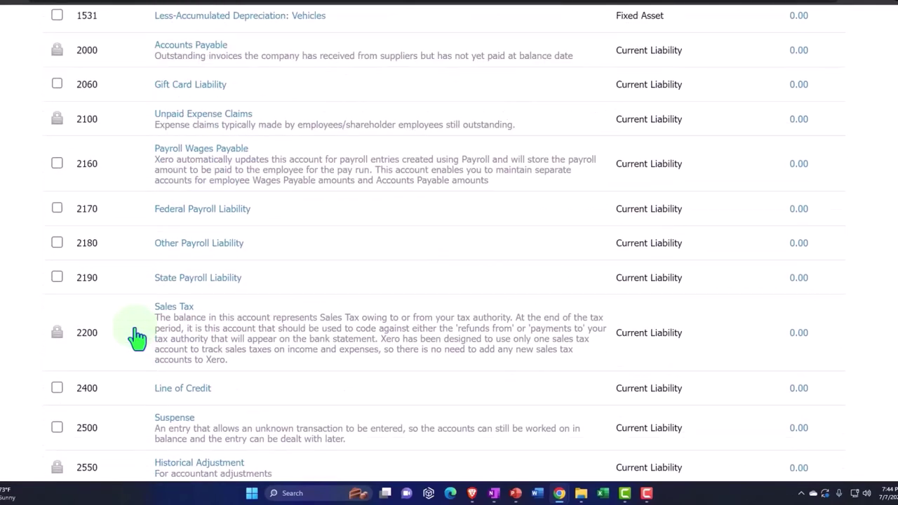
pyautogui.scroll(2, 136, 338)
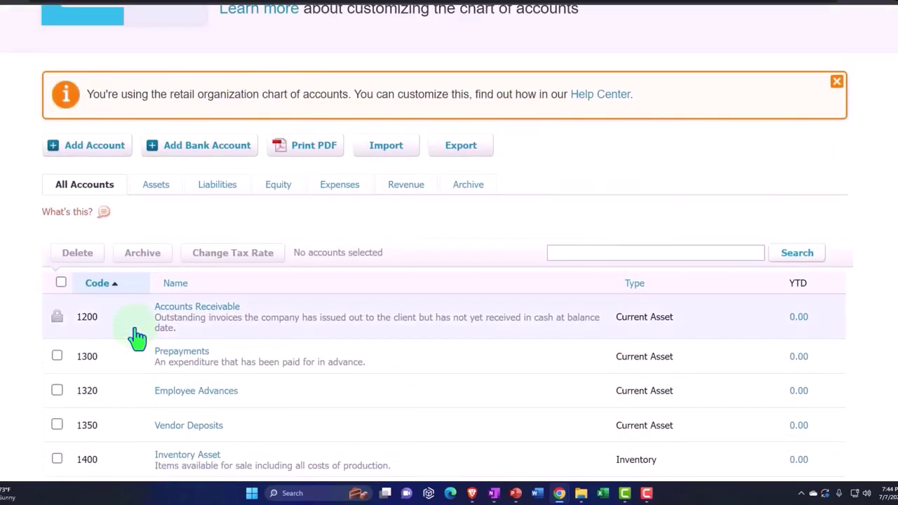
pyautogui.click(136, 338)
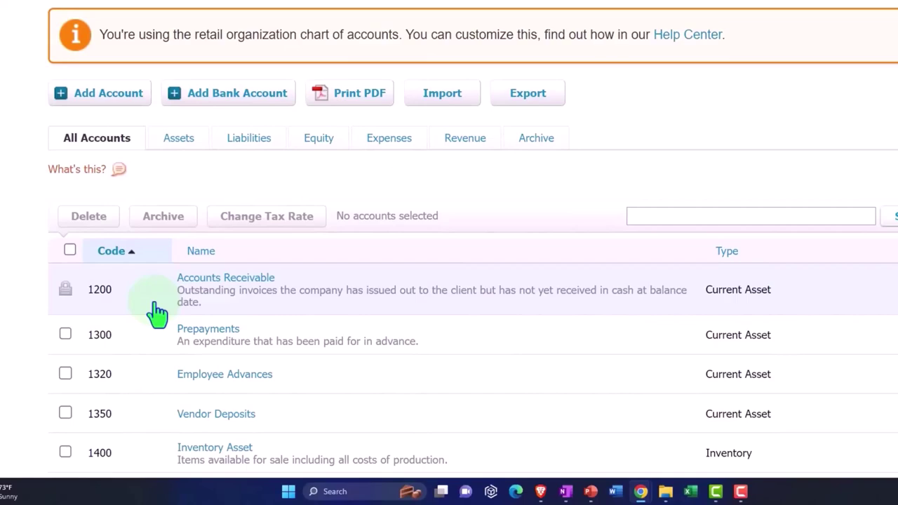
pyautogui.scroll(5, 157, 314)
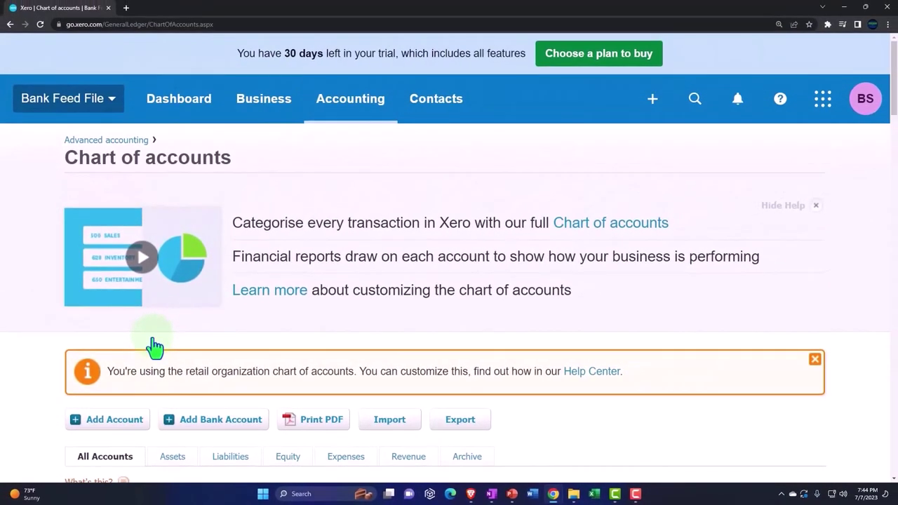
# Go to My Xero from the Bank Feed File menu and find Bank Feed File marked In Trial
pyautogui.click(111, 112)
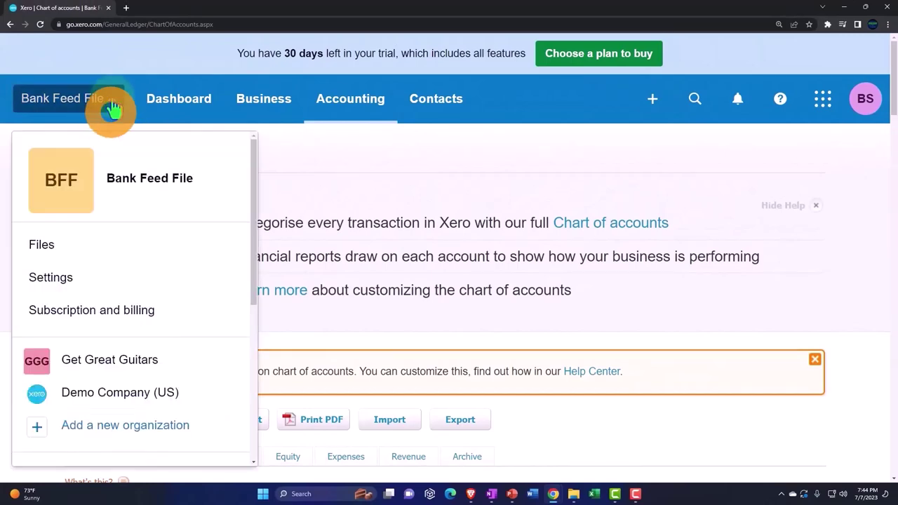
pyautogui.scroll(-5, 136, 243)
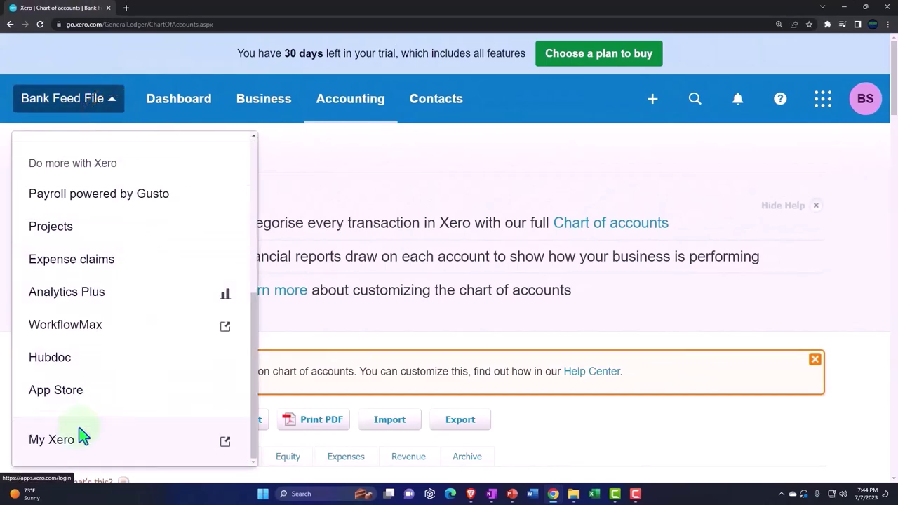
pyautogui.click(73, 441)
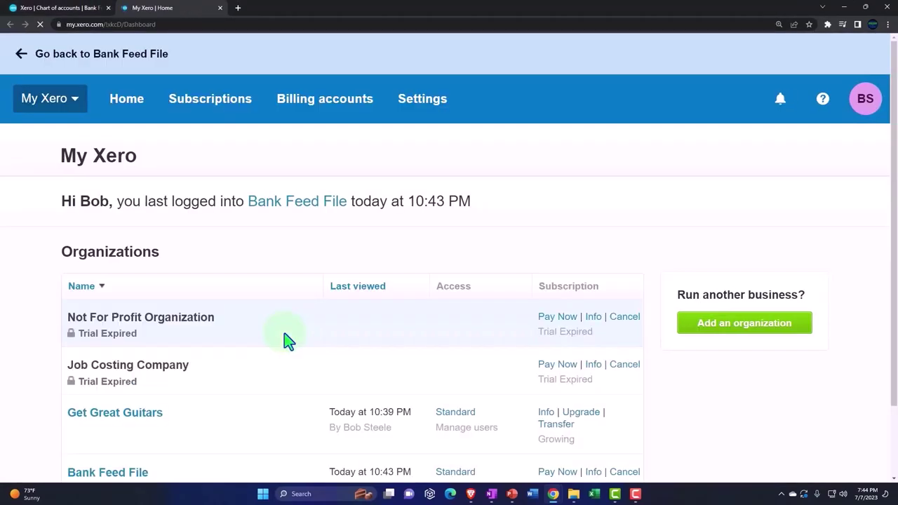
pyautogui.scroll(-2, 28, 280)
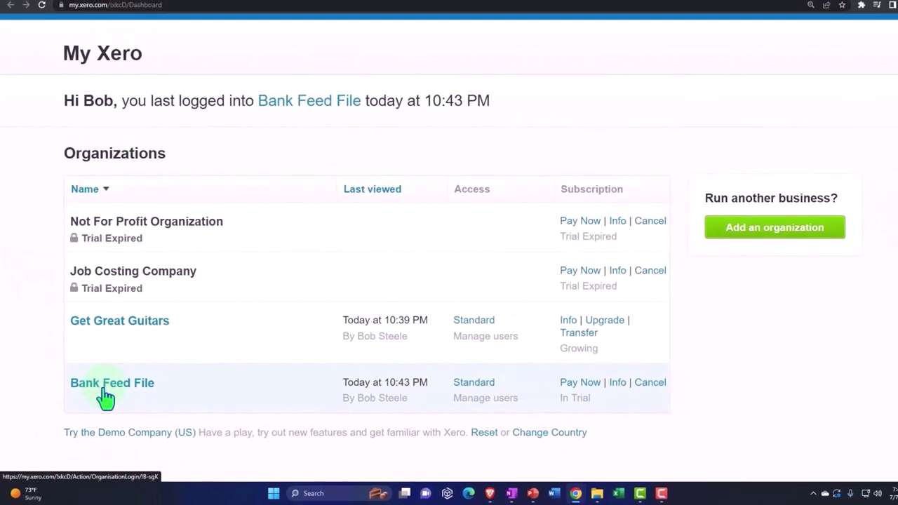
pyautogui.click(105, 392)
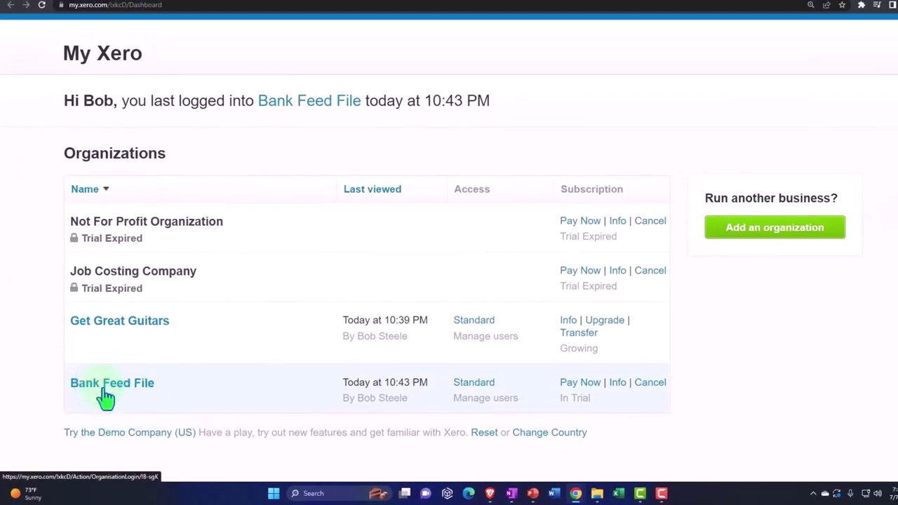